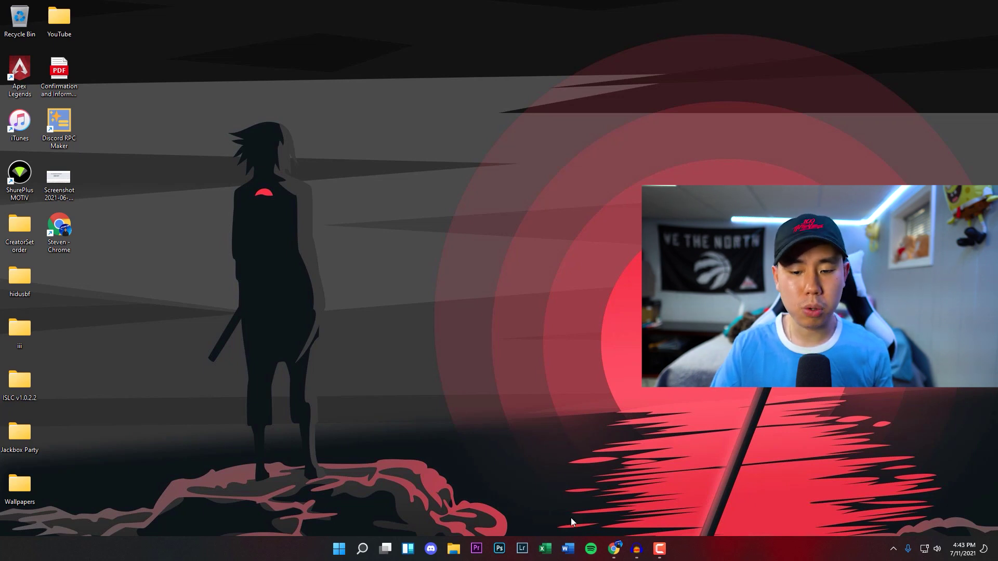
# Step: In Chrome, open the Git downloads and Node.js links from the Powercord prerequisites in new tabs
pyautogui.click(615, 550)
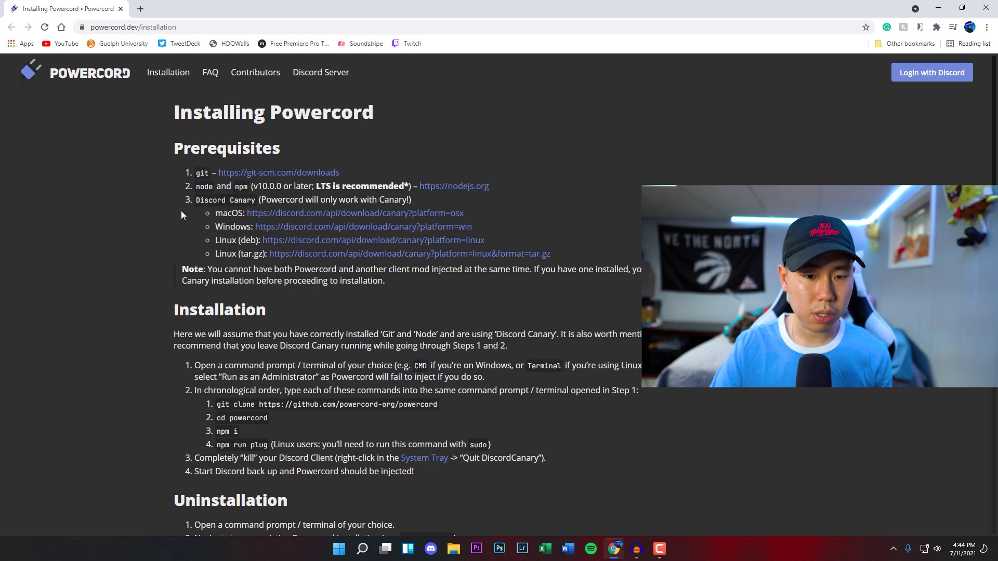
pyautogui.rightClick(265, 174)
pyautogui.click(323, 182)
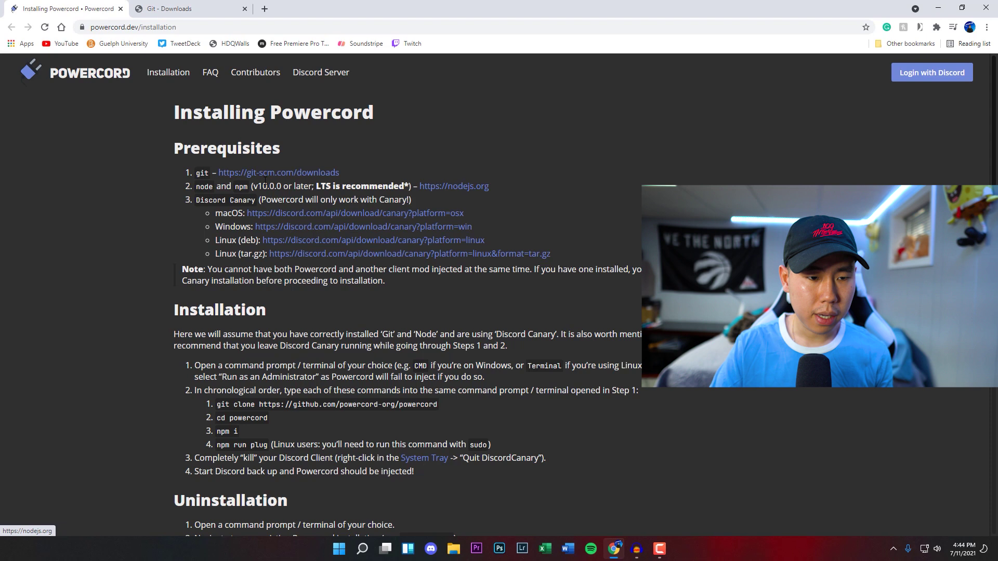
pyautogui.rightClick(457, 188)
pyautogui.click(481, 198)
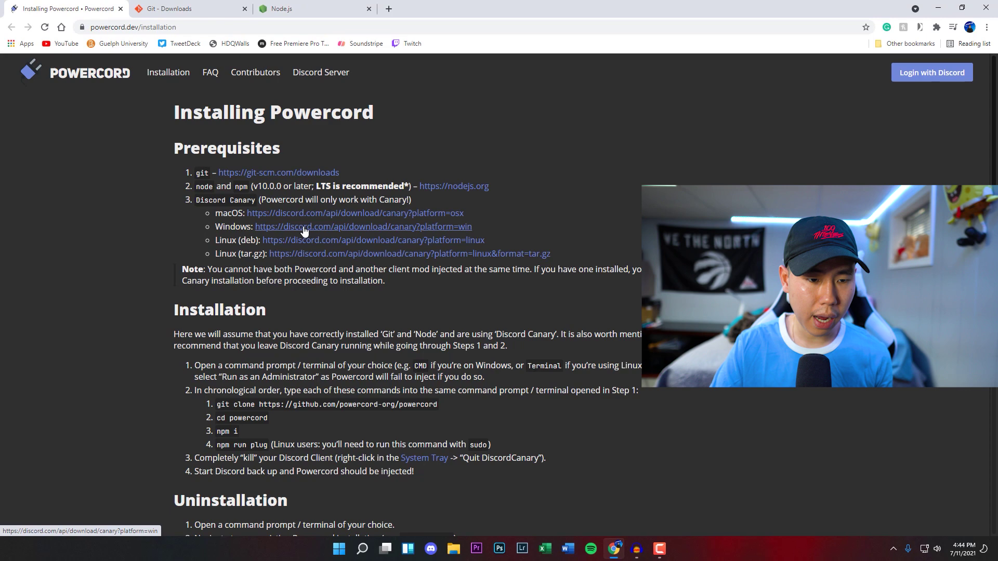
# Step: Download the Windows version of Discord Canary, keep and run DiscordCanarySetup.exe, and minimize the Discord window
pyautogui.click(315, 227)
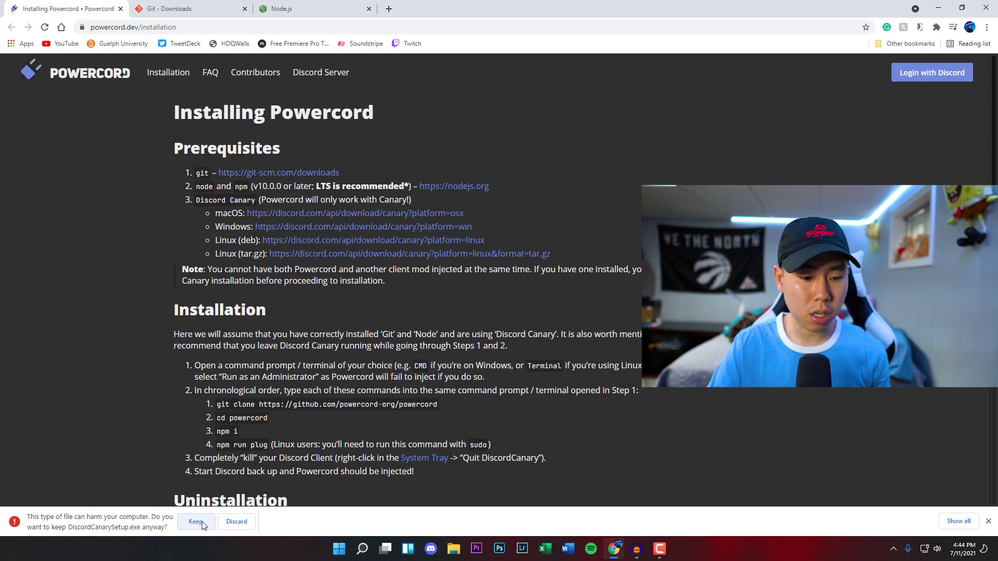
pyautogui.click(200, 524)
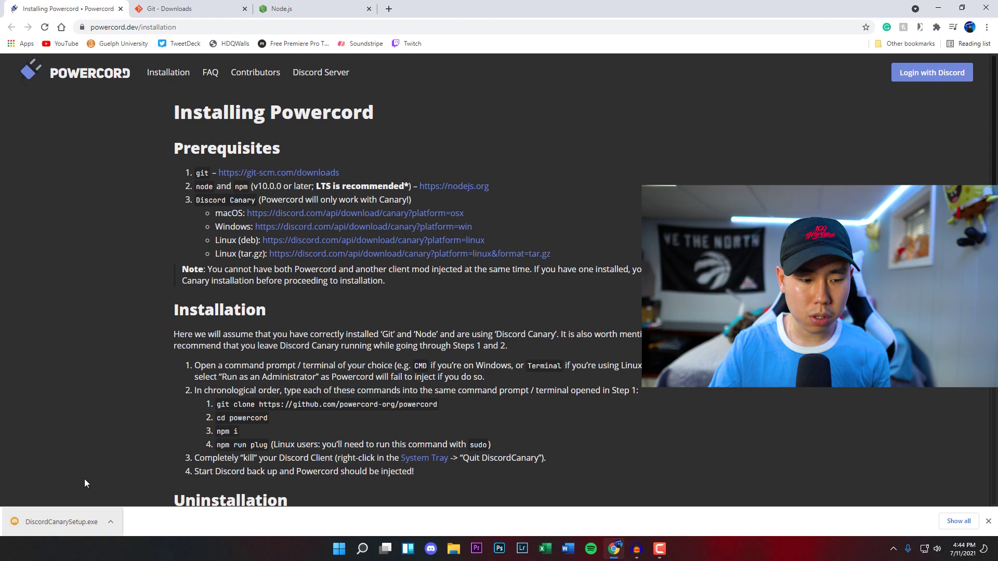
pyautogui.click(46, 526)
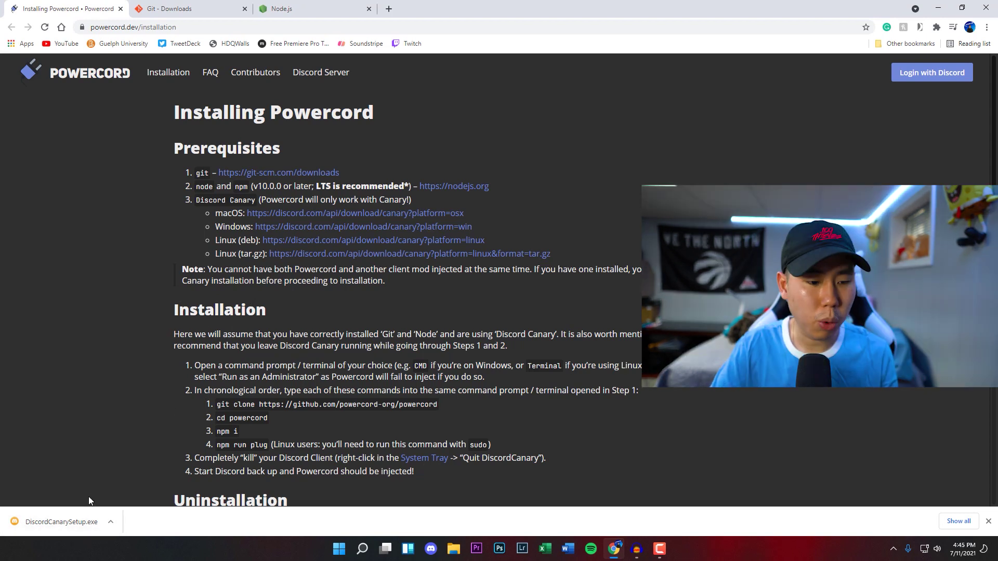
pyautogui.click(67, 523)
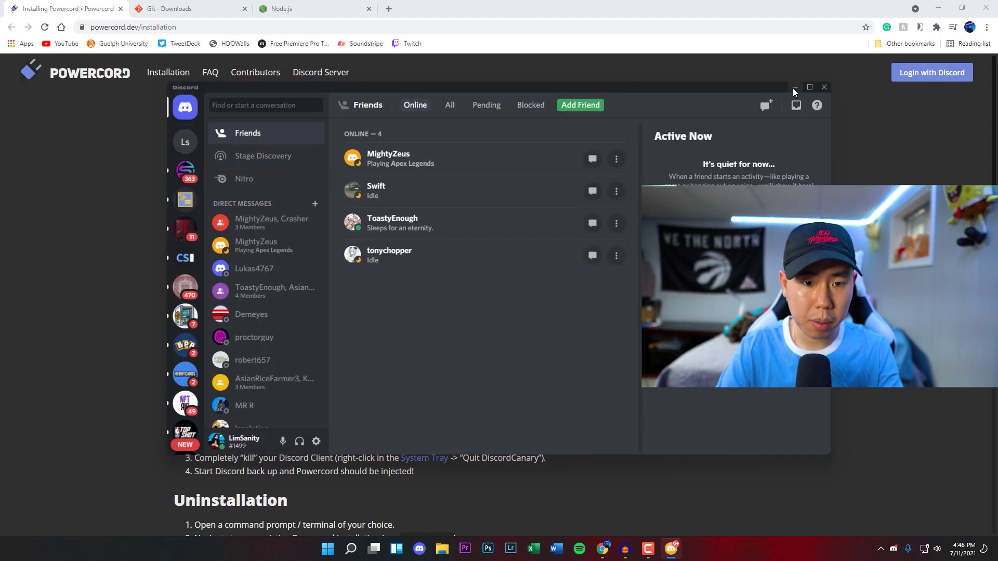
pyautogui.click(794, 88)
# Step: Download Git for Windows from the Git downloads page and keep the Git-2.32.0.2-64-bit.exe installer
pyautogui.click(168, 6)
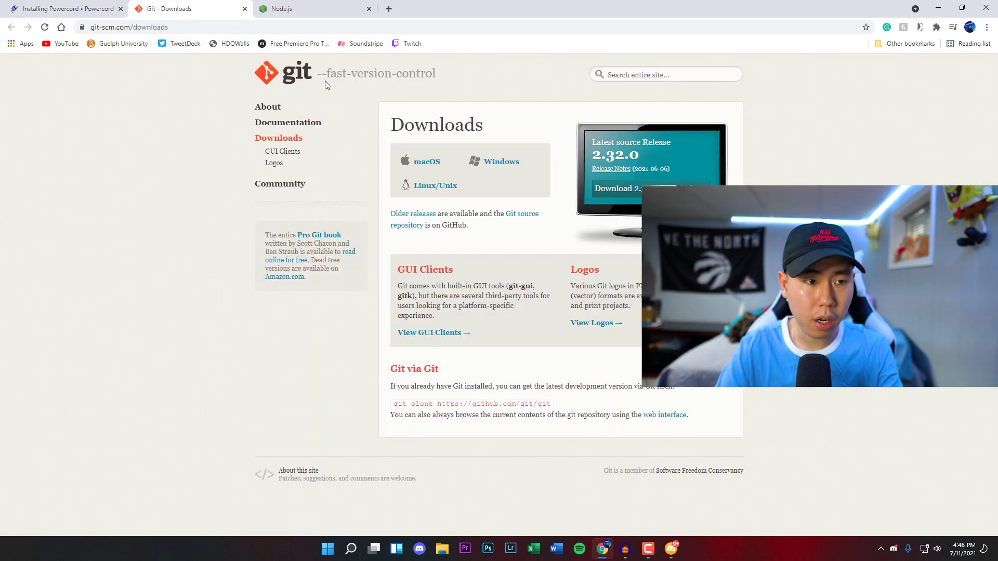
pyautogui.click(71, 4)
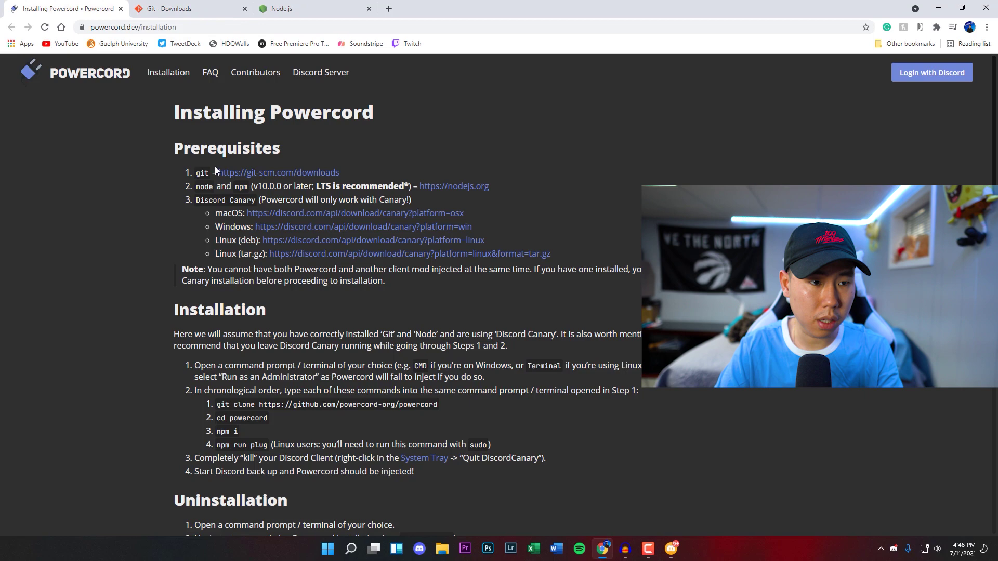
pyautogui.click(279, 173)
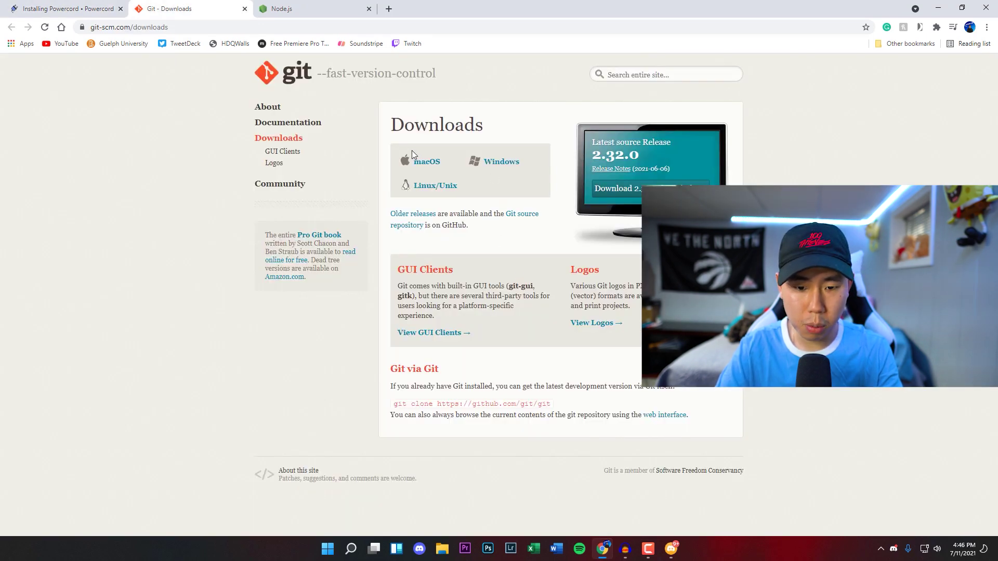
pyautogui.click(492, 161)
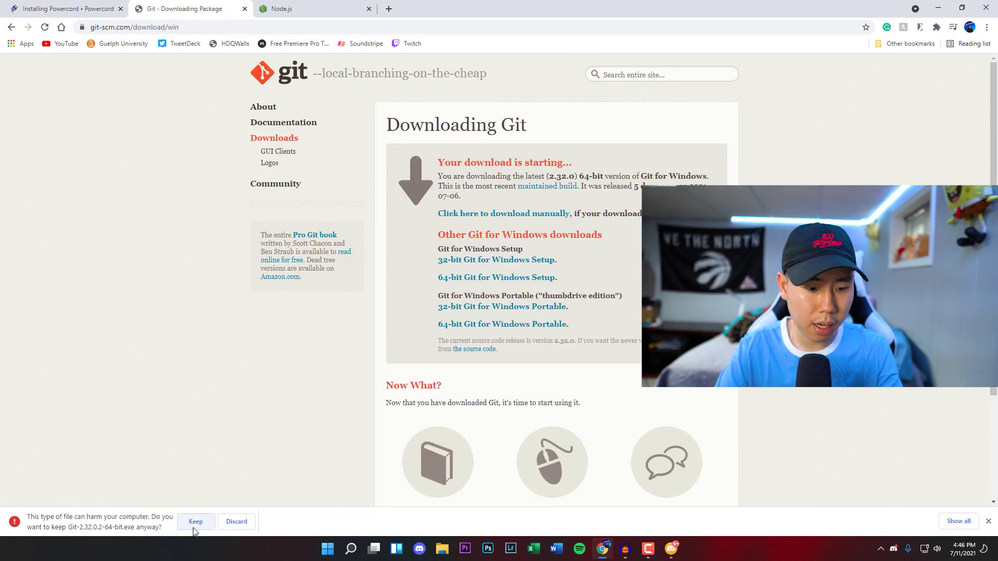
pyautogui.click(196, 525)
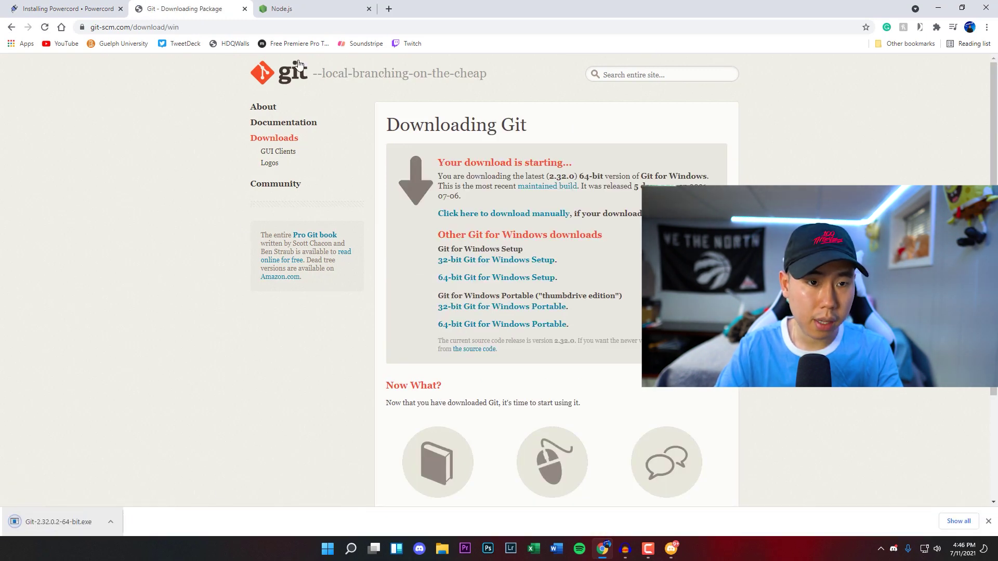
# Step: Download the Node.js 16.4.2 Current installer for Windows and keep node-v16.4.2-x64.msi
pyautogui.click(294, 10)
pyautogui.click(52, 9)
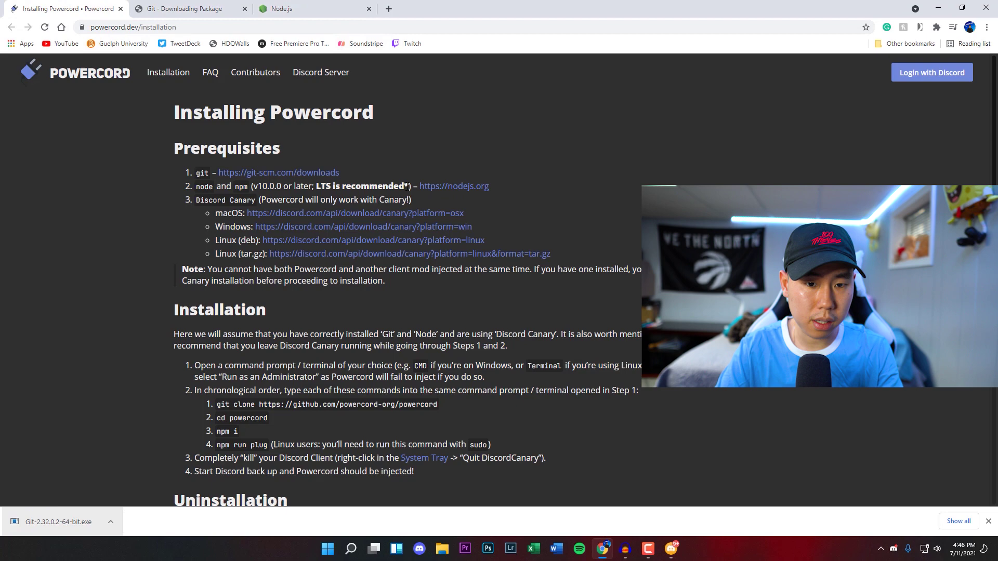
pyautogui.click(294, 6)
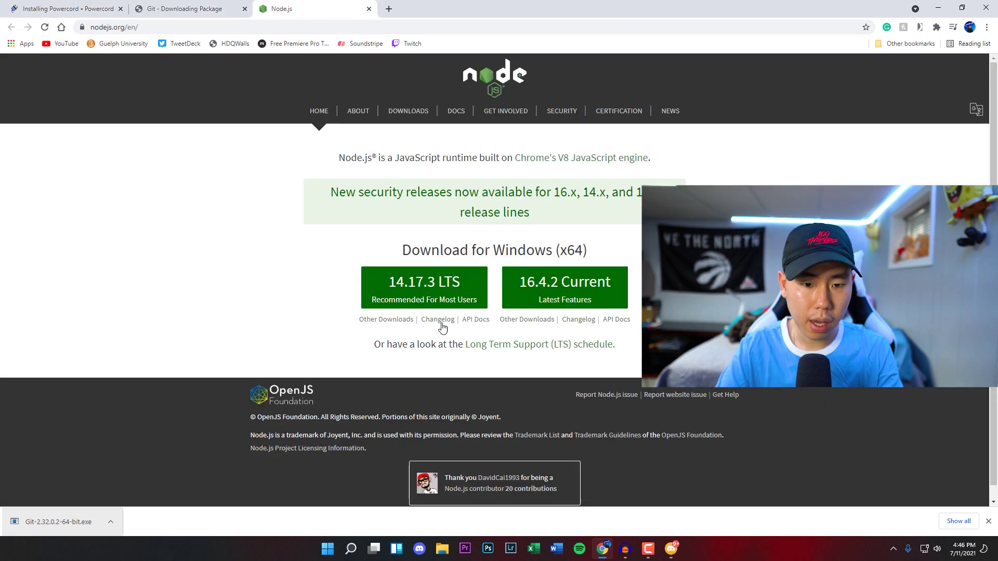
pyautogui.click(552, 296)
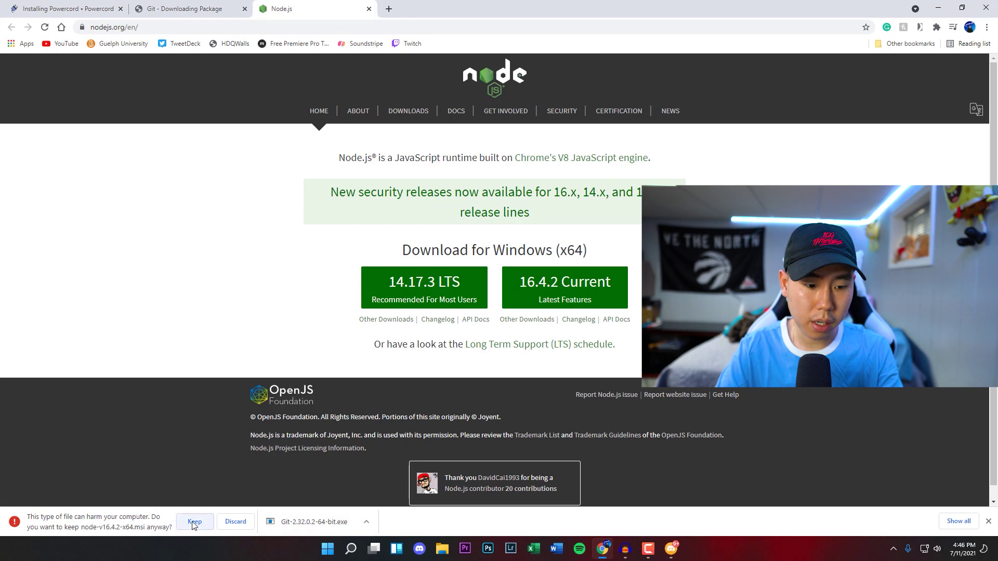
pyautogui.click(195, 522)
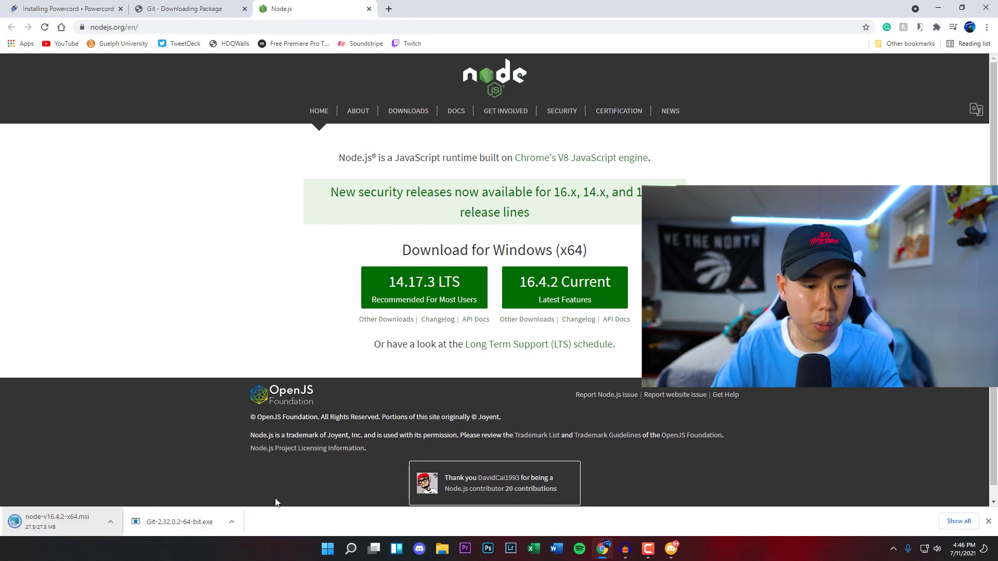
# Step: Install Git 2.32.0.2 with the default options and finish setup without viewing the release notes
pyautogui.click(167, 528)
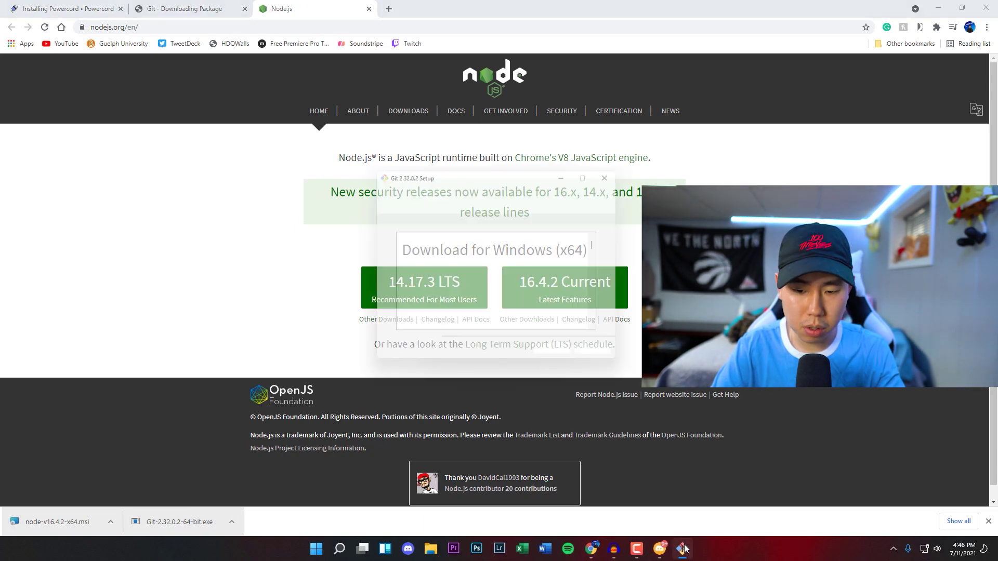
pyautogui.click(559, 357)
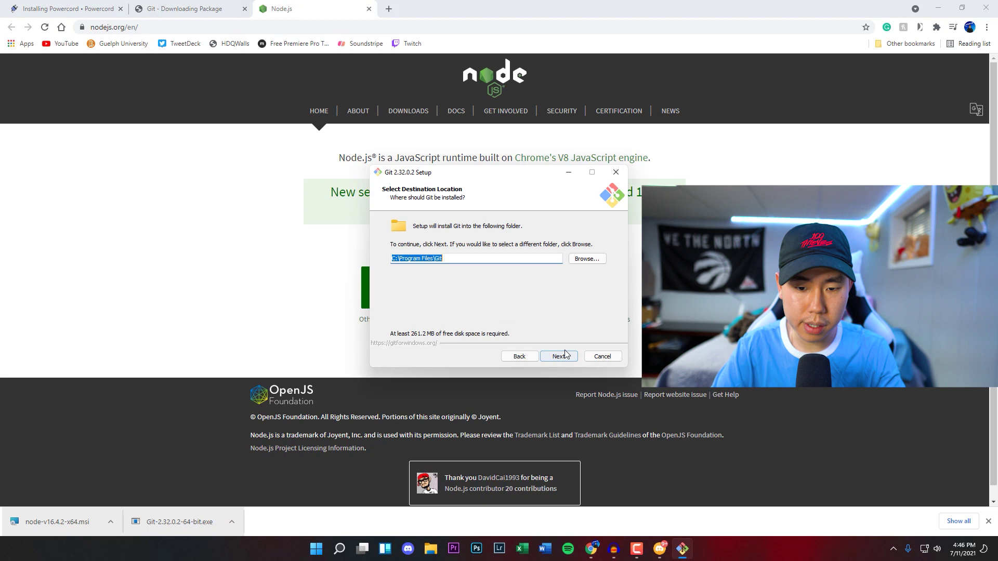
pyautogui.click(559, 356)
pyautogui.click(560, 358)
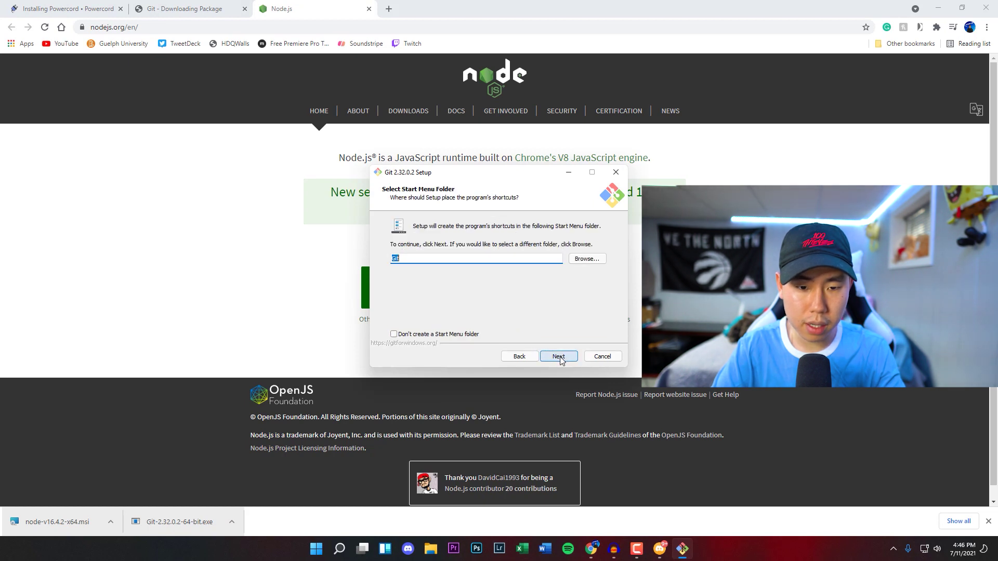
pyautogui.click(560, 357)
pyautogui.click(558, 358)
pyautogui.click(559, 357)
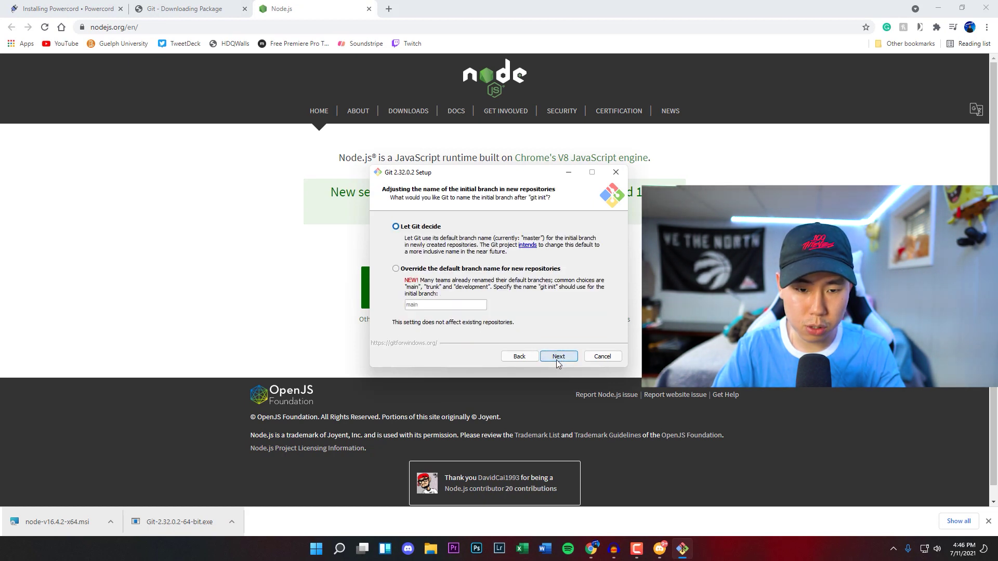
pyautogui.click(558, 357)
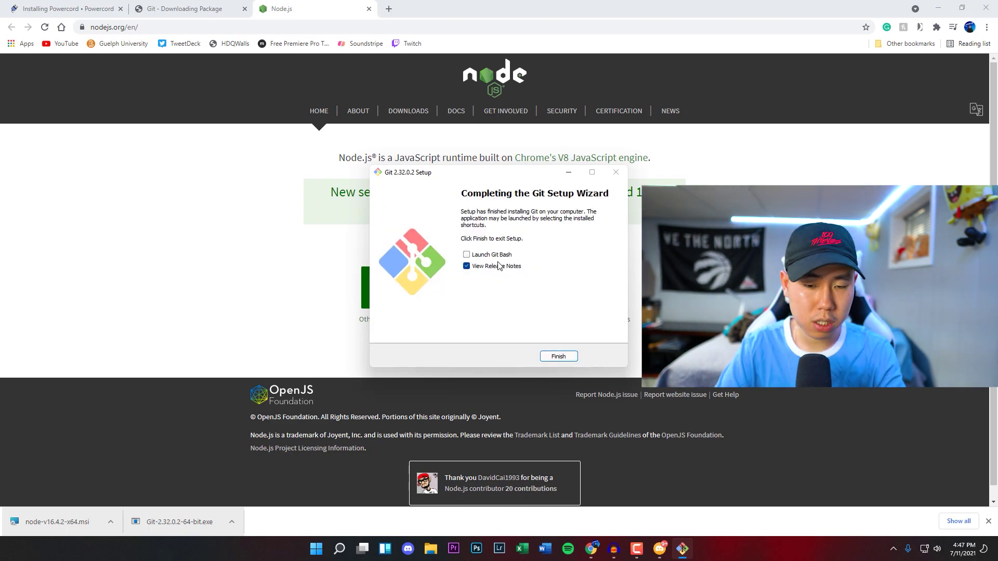
pyautogui.click(469, 267)
pyautogui.click(560, 357)
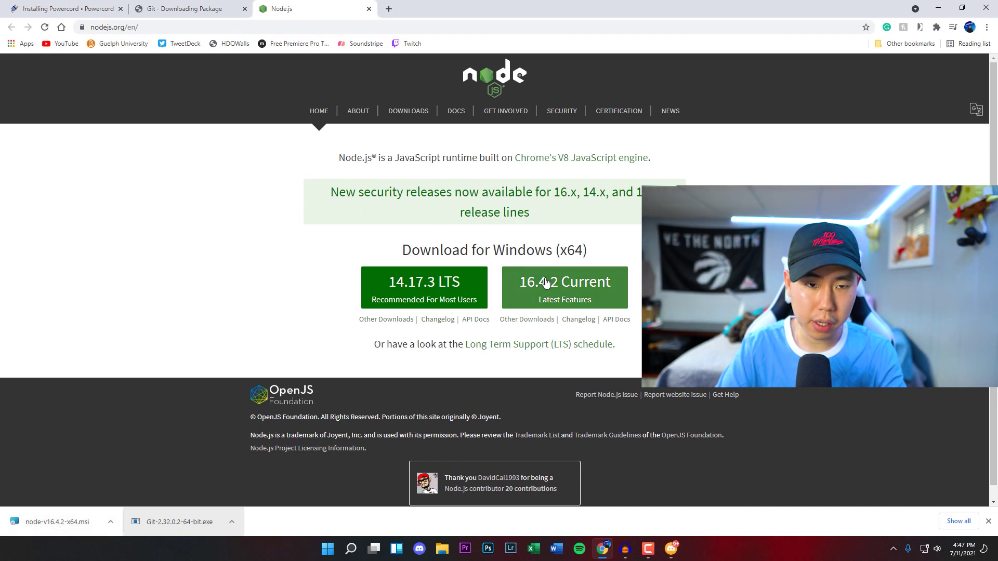
# Step: Run the Node.js installer, accept the license agreement, and complete the setup with the default options
pyautogui.click(102, 523)
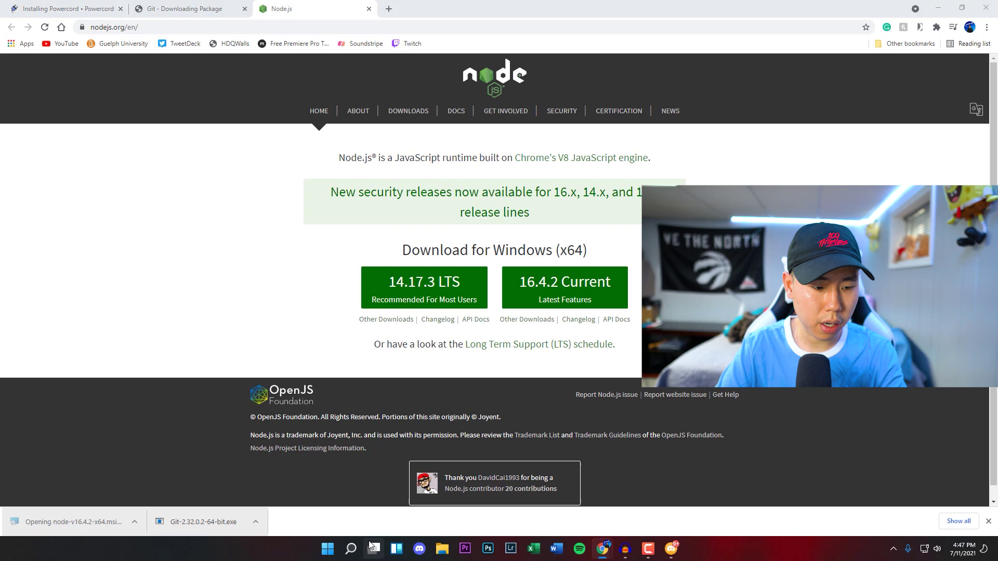
pyautogui.click(552, 353)
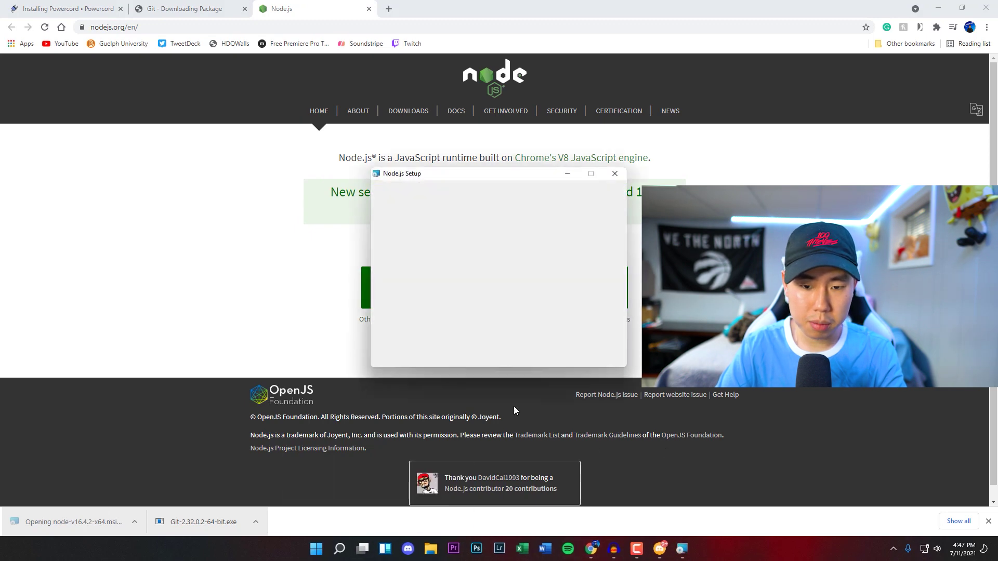
pyautogui.click(387, 330)
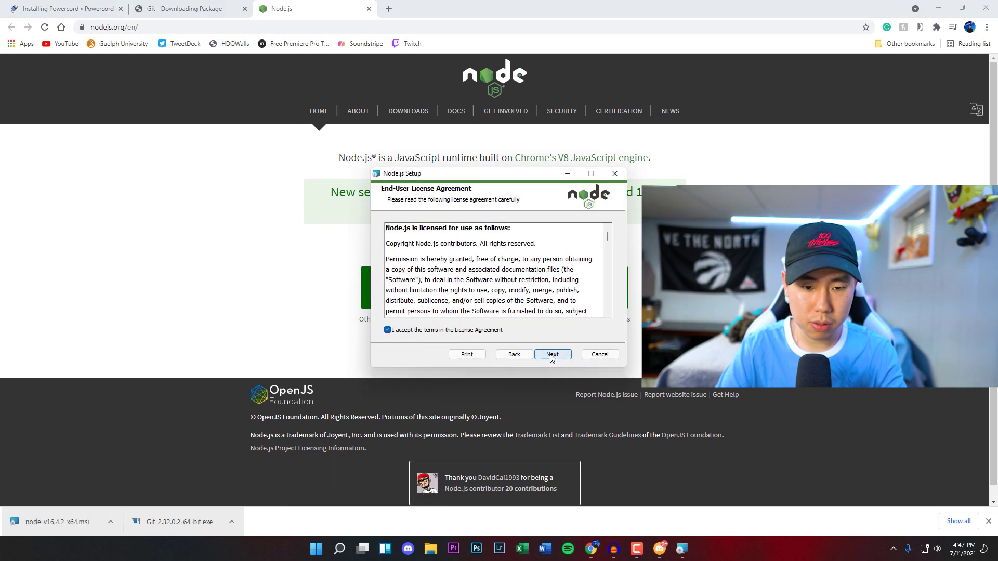
pyautogui.click(552, 354)
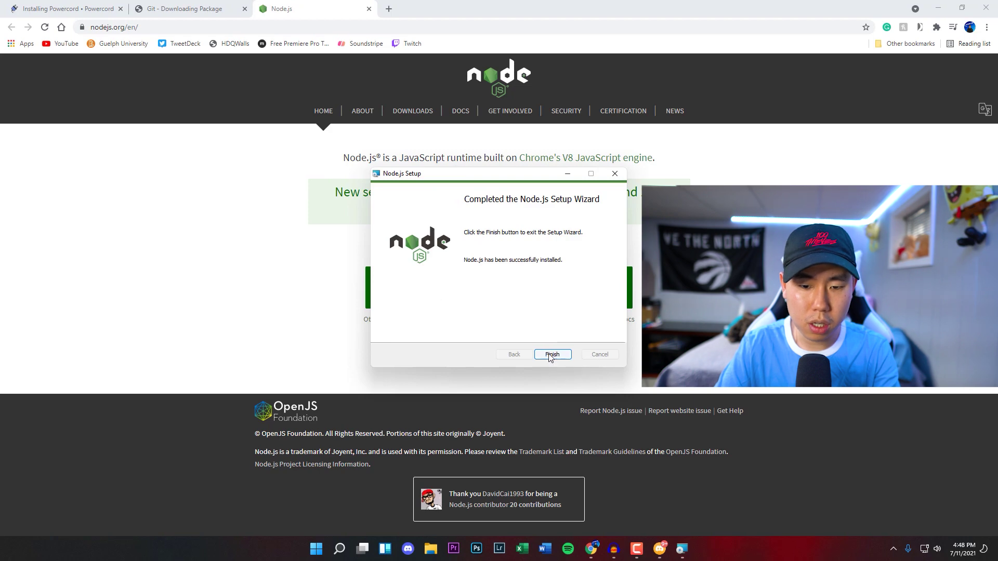
pyautogui.click(552, 355)
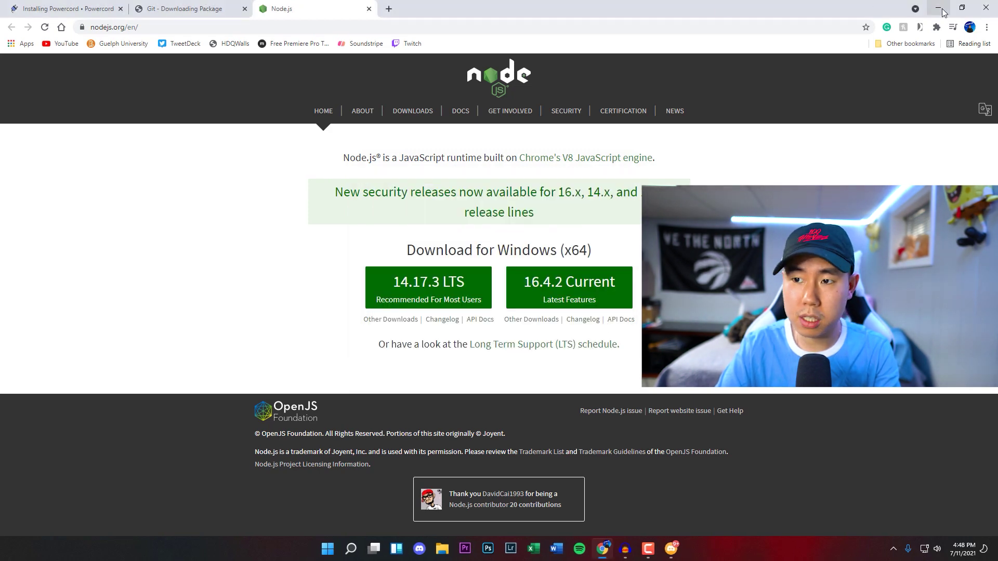
# Step: Minimize the browser, open Git Bash in the Desktop folder, and move its window toward the middle of the screen
pyautogui.click(938, 9)
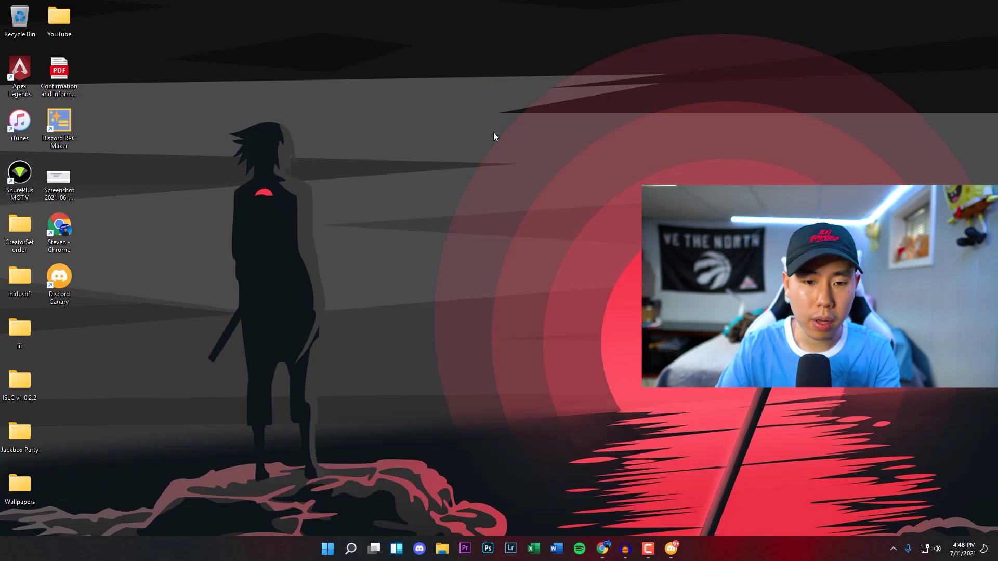
pyautogui.rightClick(478, 217)
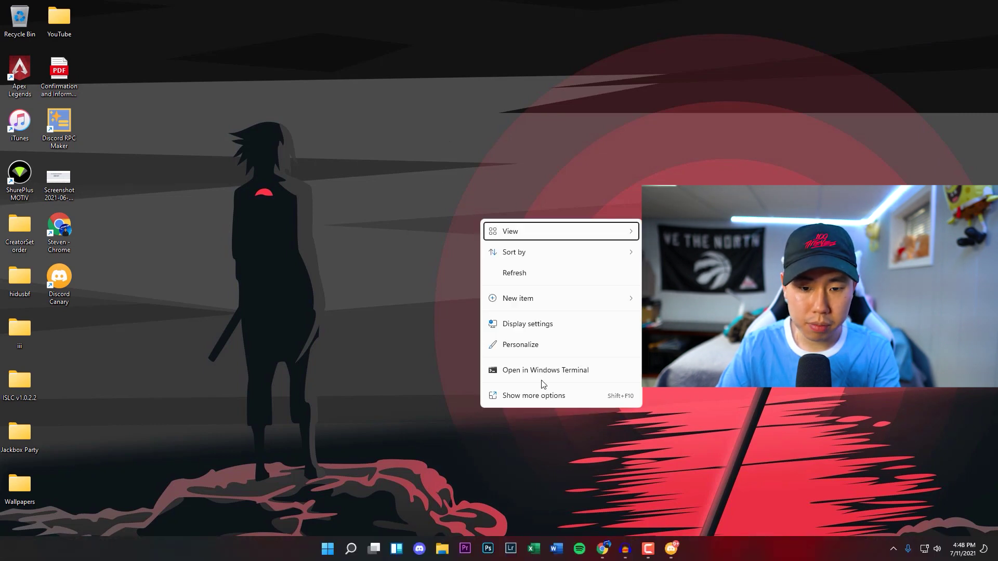
pyautogui.click(543, 396)
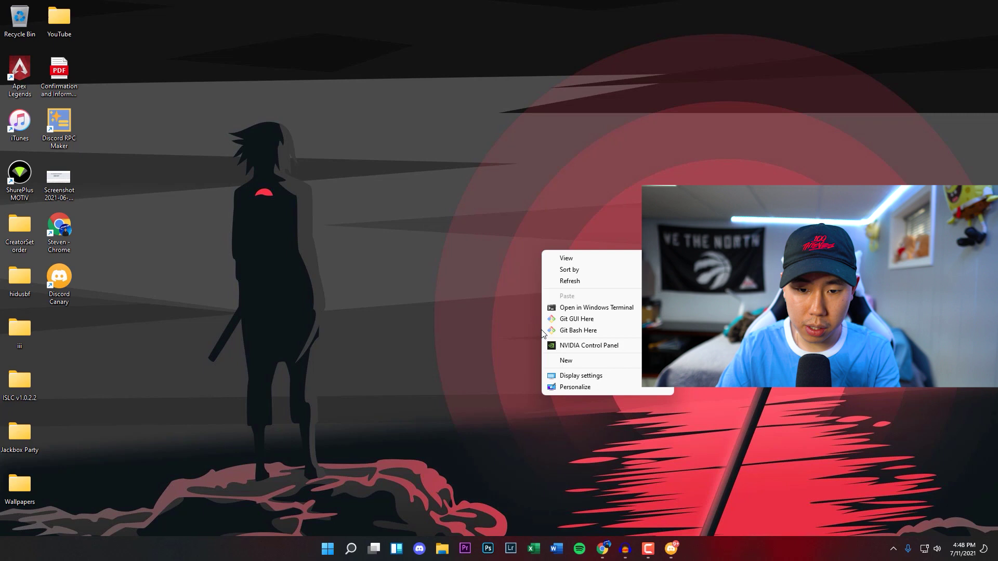
pyautogui.click(579, 331)
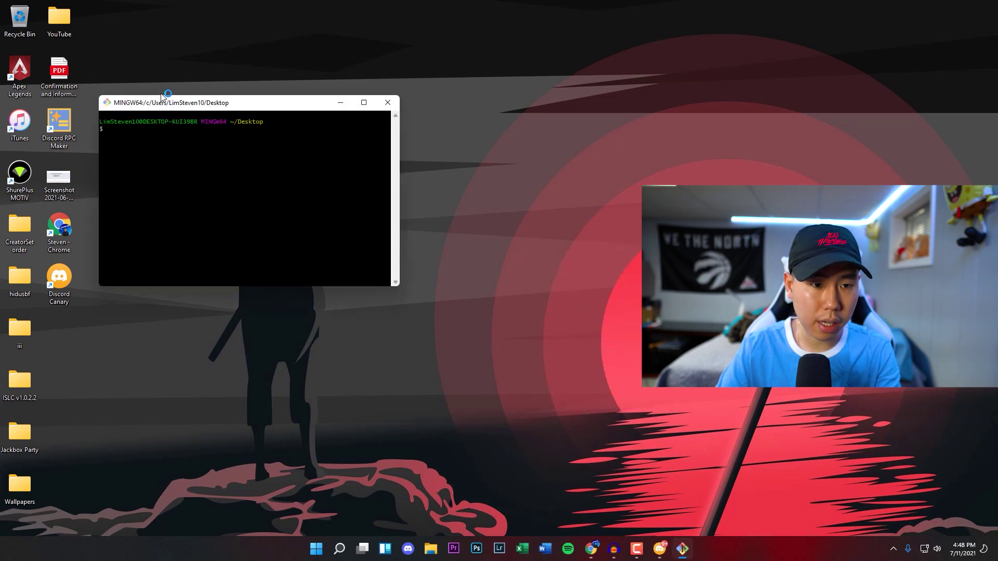
pyautogui.moveTo(234, 107); pyautogui.dragTo(489, 145)
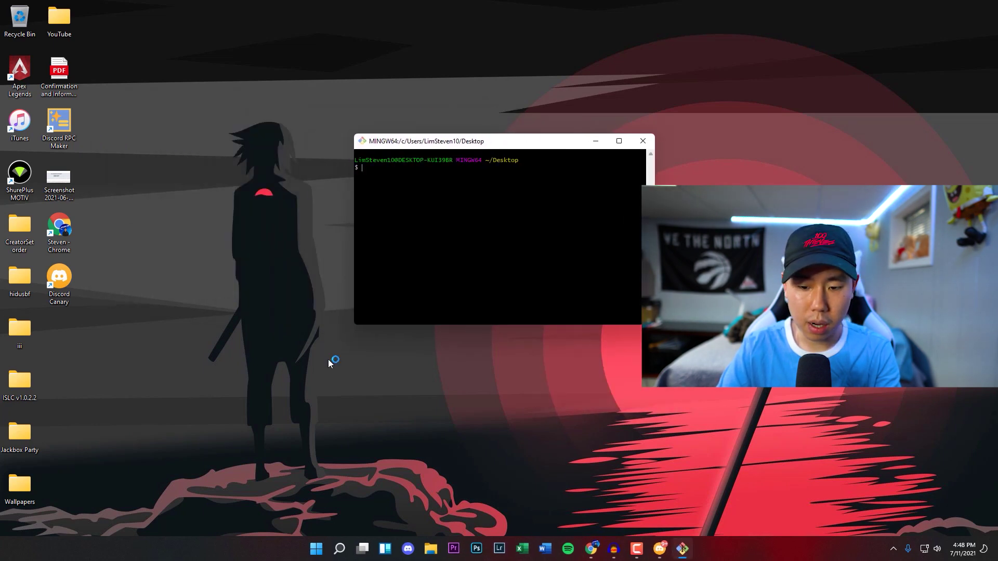
# Step: Switch to the browser and go to the Installation section of the Installing Powercord page
pyautogui.click(591, 549)
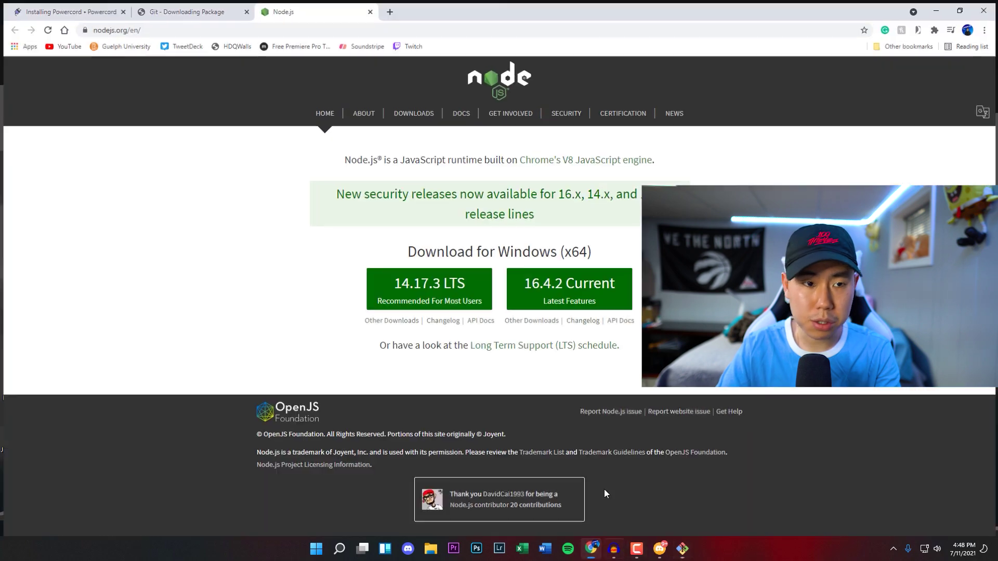
pyautogui.click(71, 9)
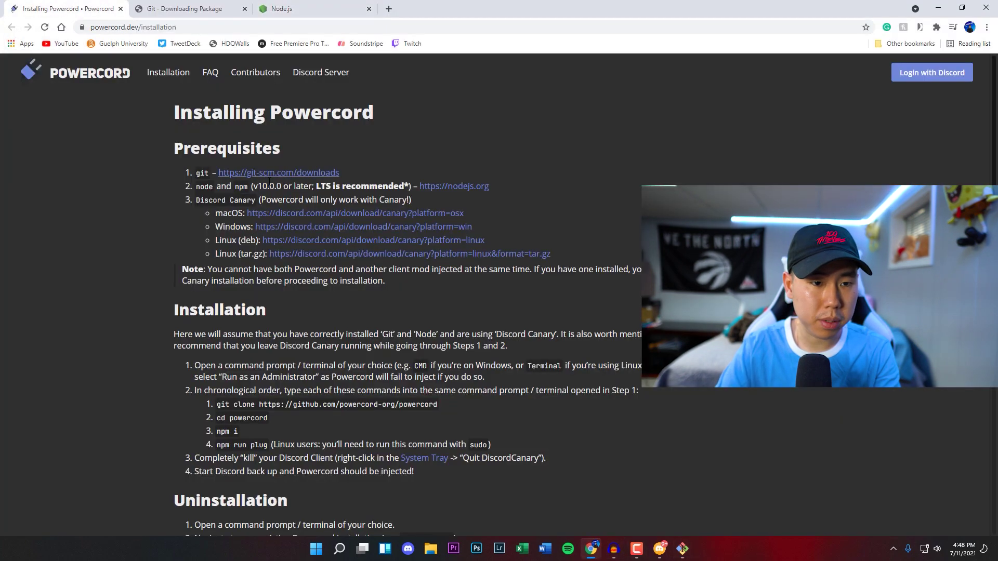
pyautogui.scroll(-1, 201, 285)
pyautogui.moveTo(170, 257); pyautogui.dragTo(273, 255)
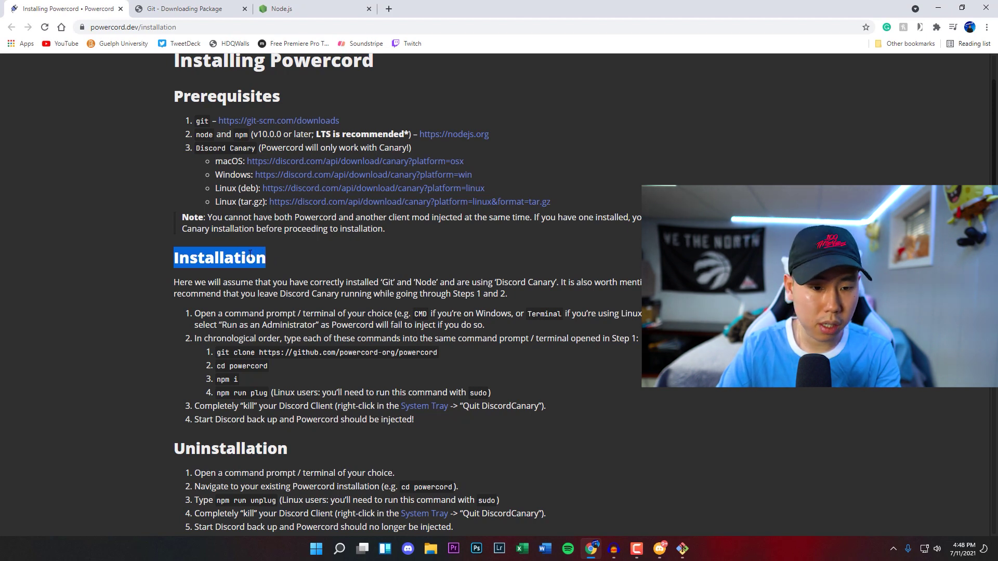
pyautogui.scroll(-1, 251, 260)
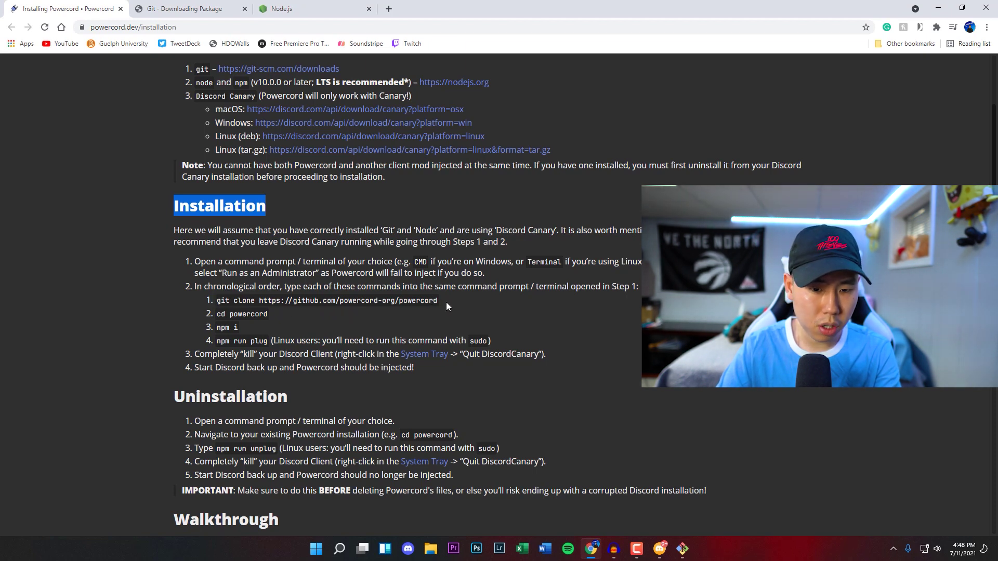
pyautogui.moveTo(446, 301); pyautogui.dragTo(216, 302)
pyautogui.hotkey('ctrl', 'c')
pyautogui.click(681, 549)
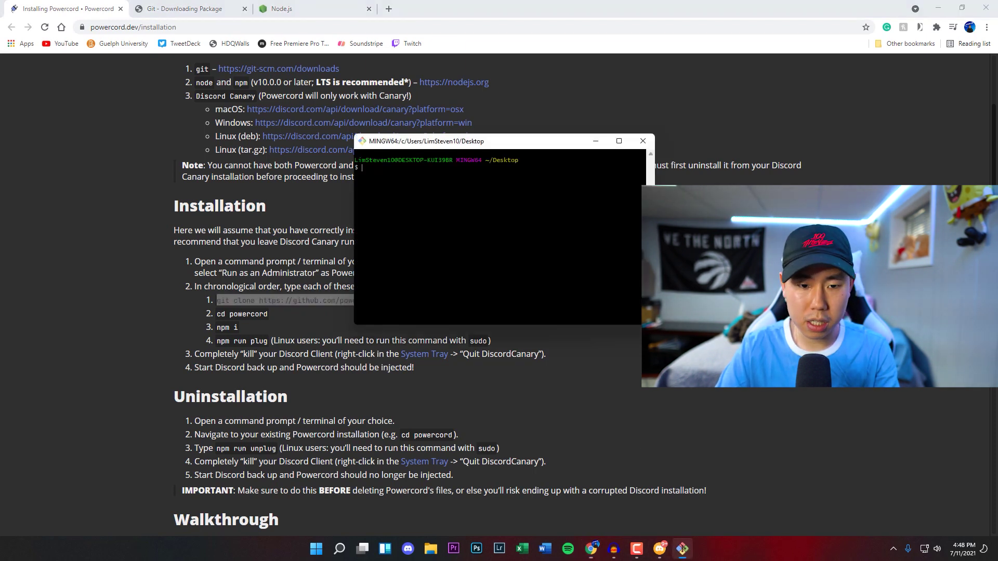
pyautogui.rightClick(397, 175)
pyautogui.click(419, 207)
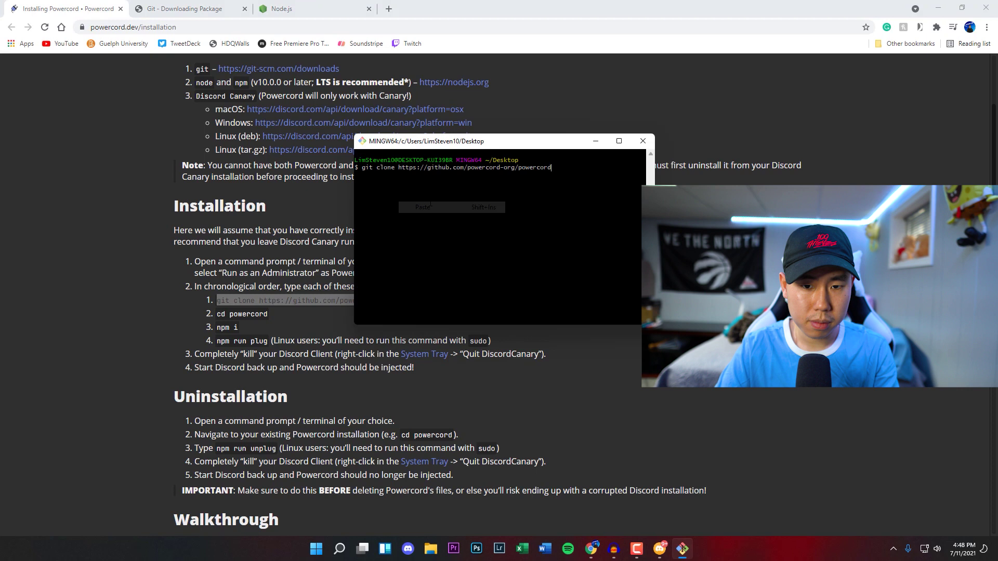
pyautogui.press('Return')
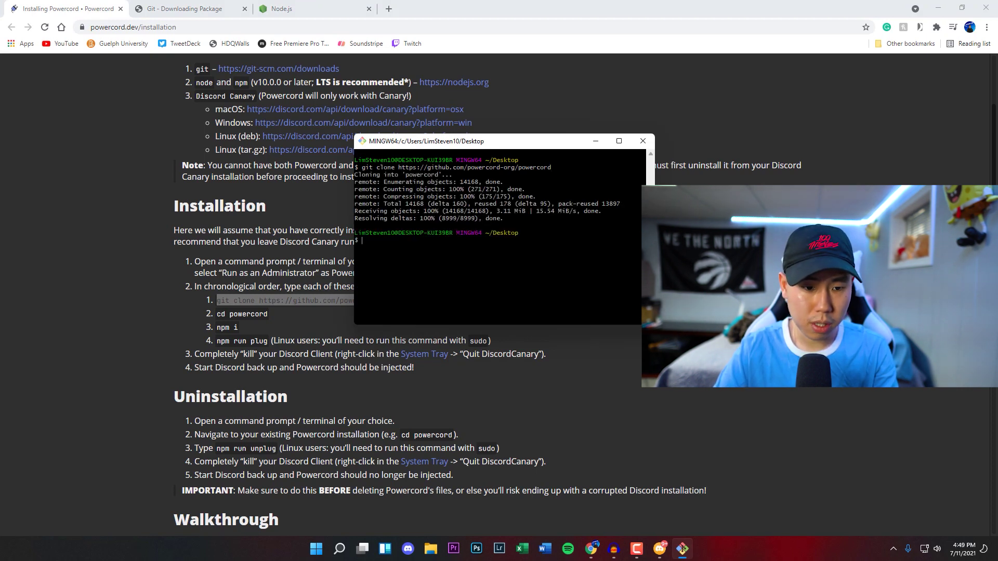
# Step: Copy and run cd powercord in Git Bash to enter the cloned folder, and install the dependencies with npm i
pyautogui.moveTo(283, 317); pyautogui.dragTo(217, 315)
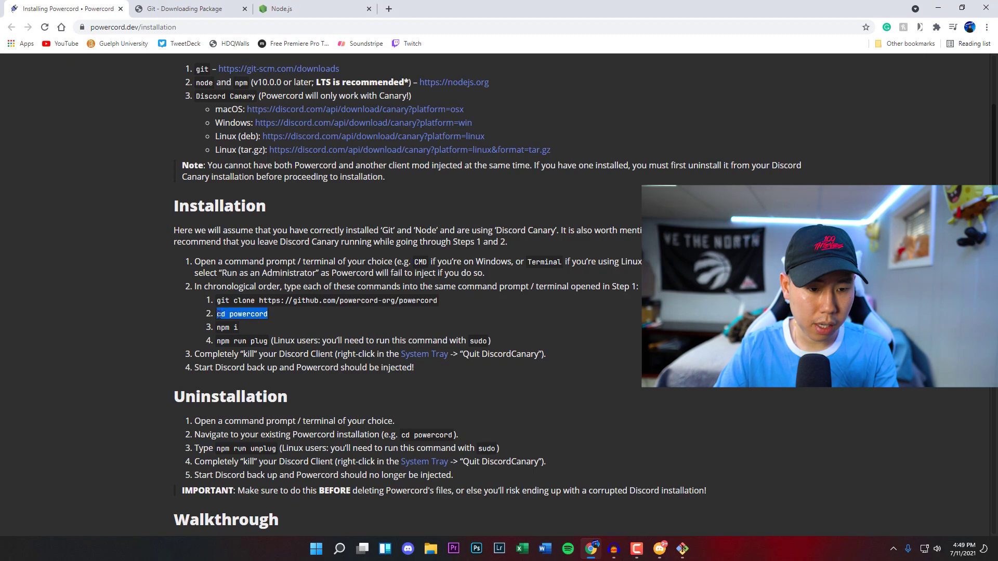
pyautogui.rightClick(217, 315)
pyautogui.click(255, 324)
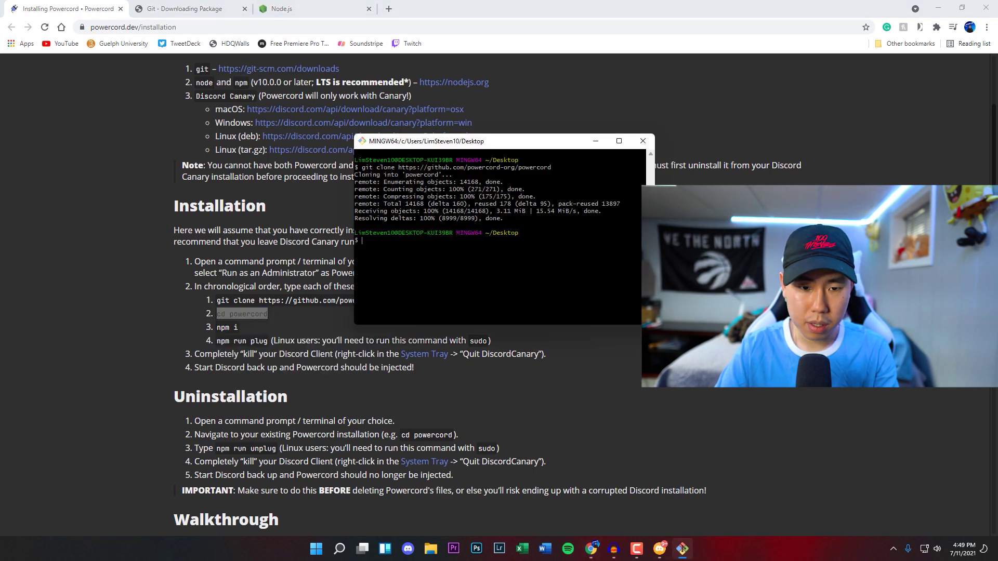
pyautogui.rightClick(382, 263)
pyautogui.click(401, 291)
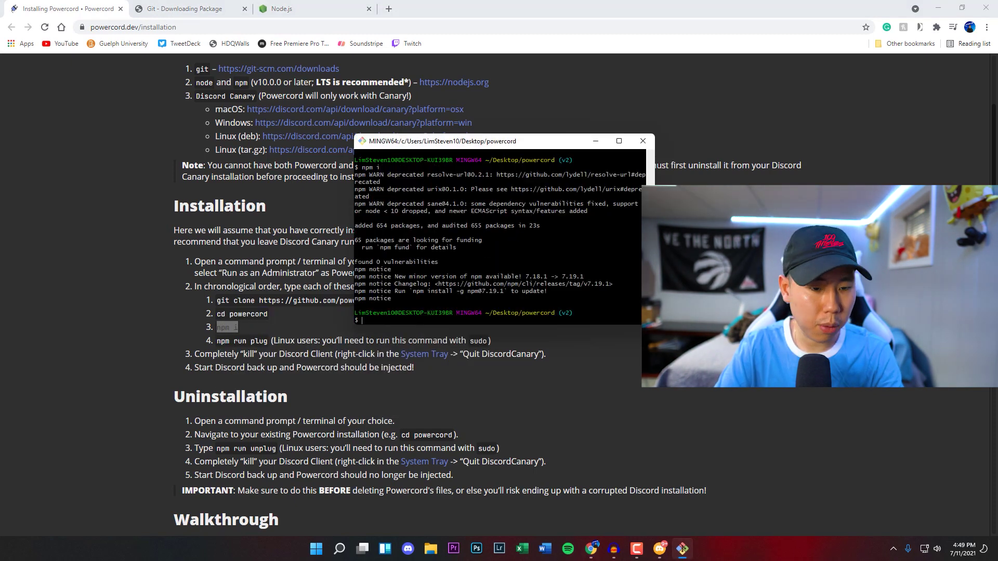
# Step: Copy npm run plug from the instructions and run it in Git Bash, and close the Git Bash and browser windows
pyautogui.click(261, 323)
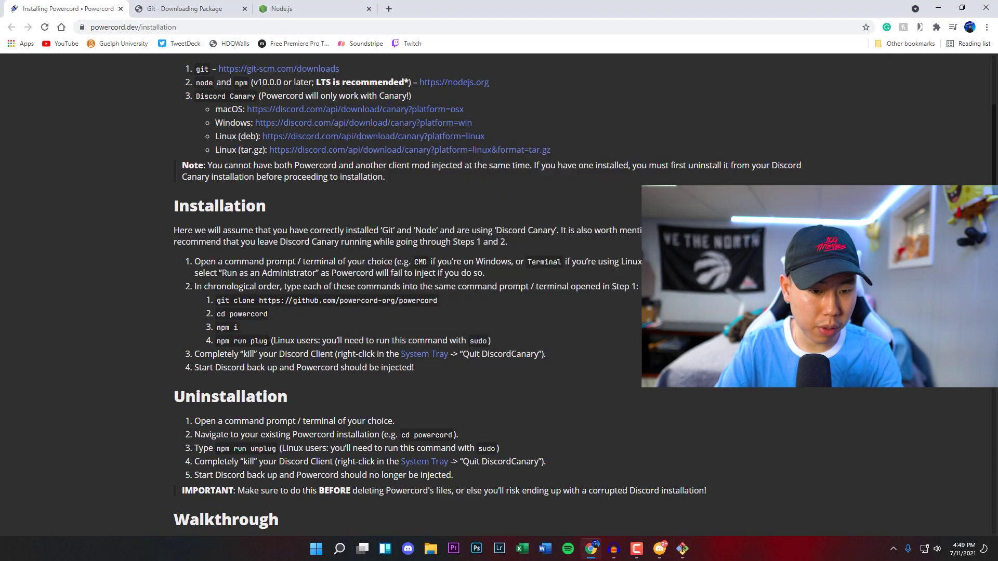
pyautogui.moveTo(268, 341); pyautogui.dragTo(217, 341)
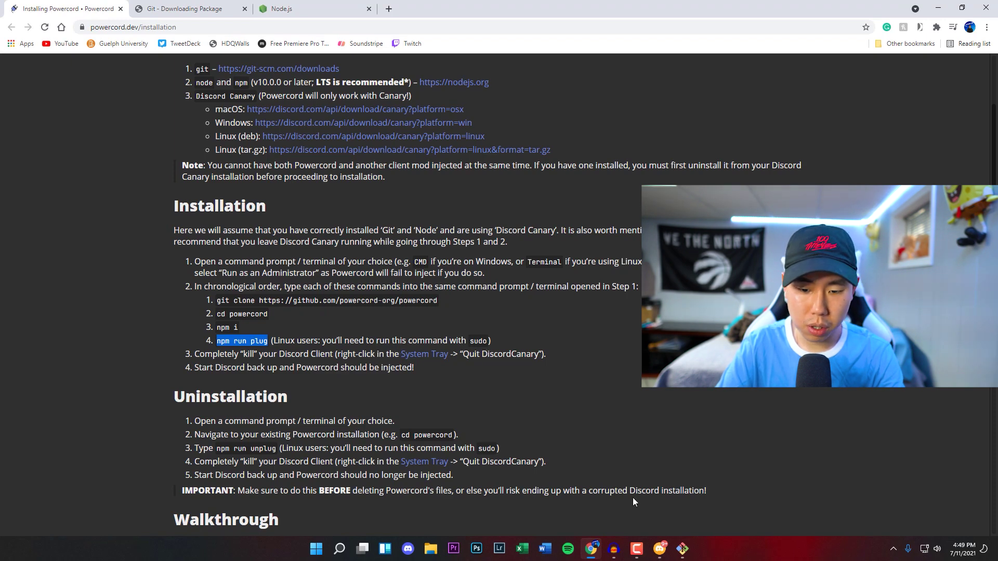
pyautogui.click(682, 549)
pyautogui.rightClick(370, 320)
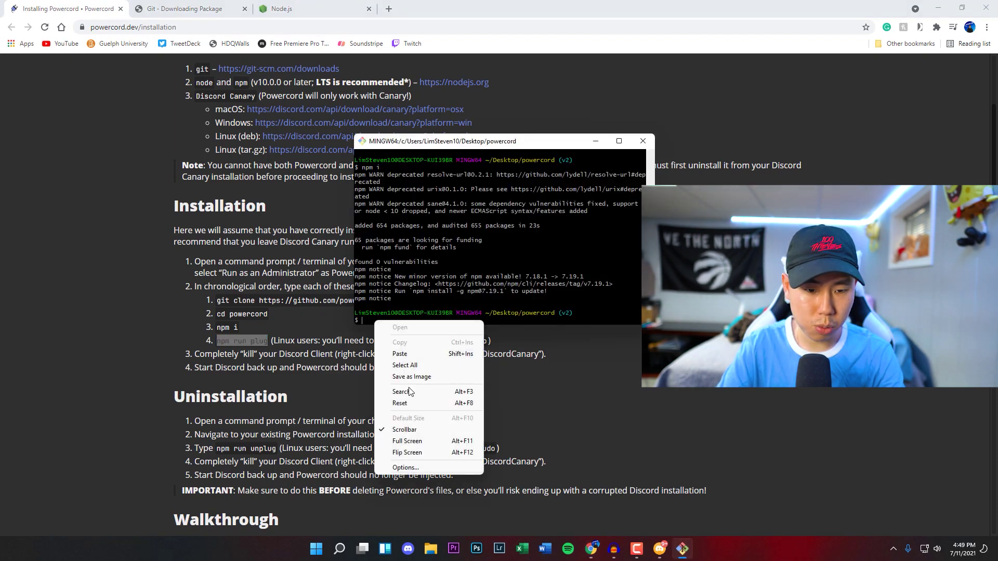
pyautogui.click(416, 347)
pyautogui.press('Return')
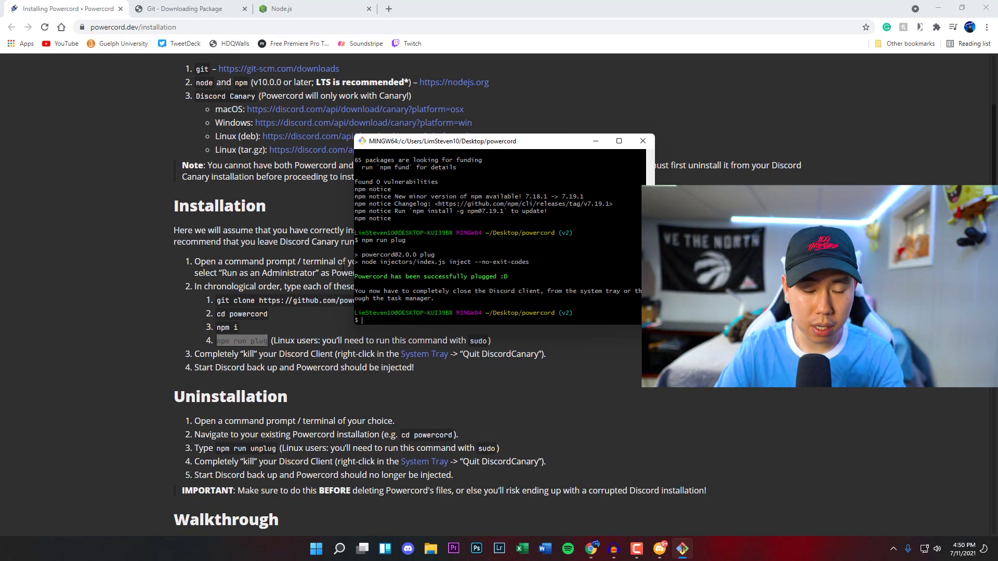
pyautogui.click(643, 141)
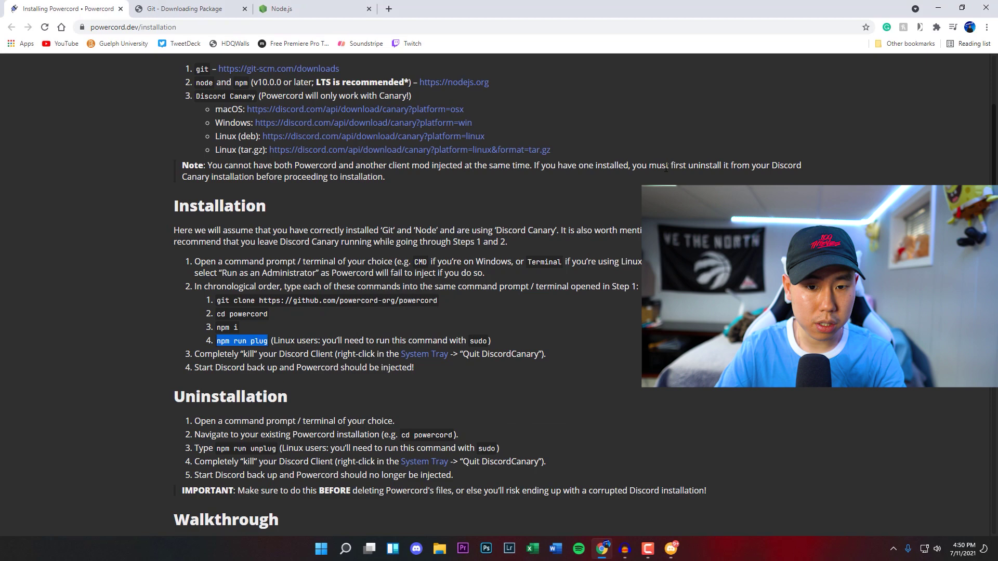
pyautogui.click(994, 5)
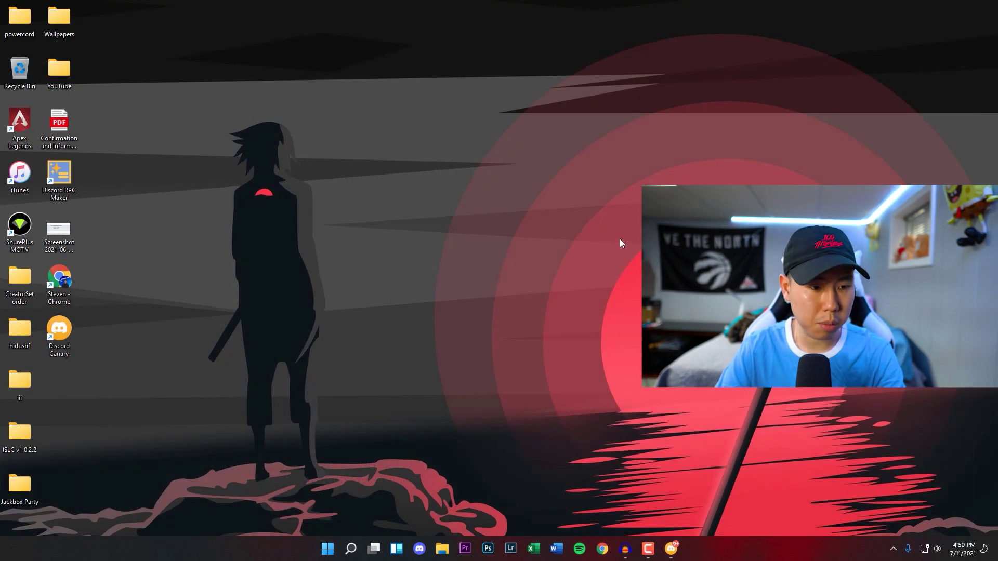
# Step: Fully quit Discord Canary from the system tray, relaunch it from the desktop and dismiss the Powercord What's New notes
pyautogui.click(895, 551)
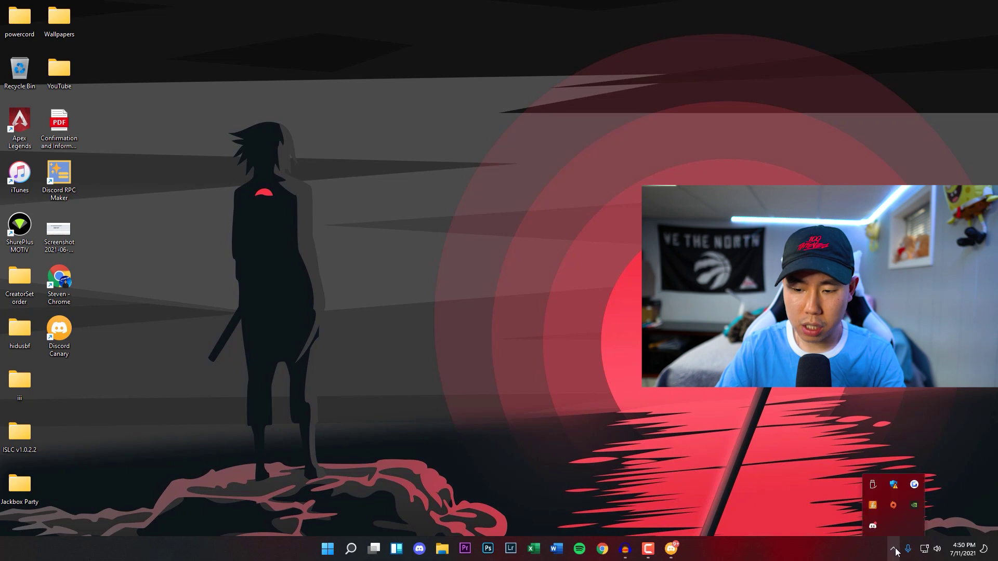
pyautogui.rightClick(874, 527)
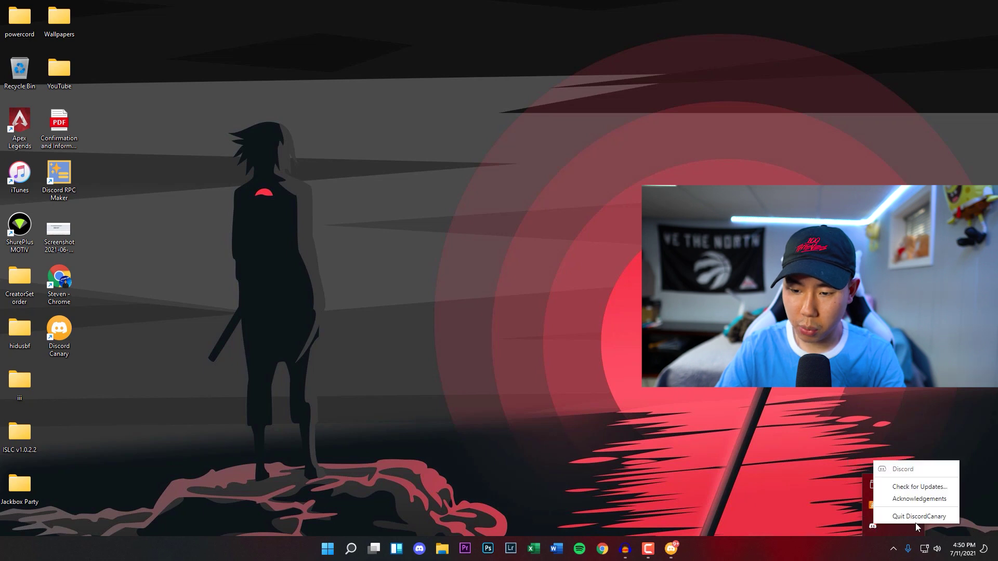
pyautogui.click(914, 522)
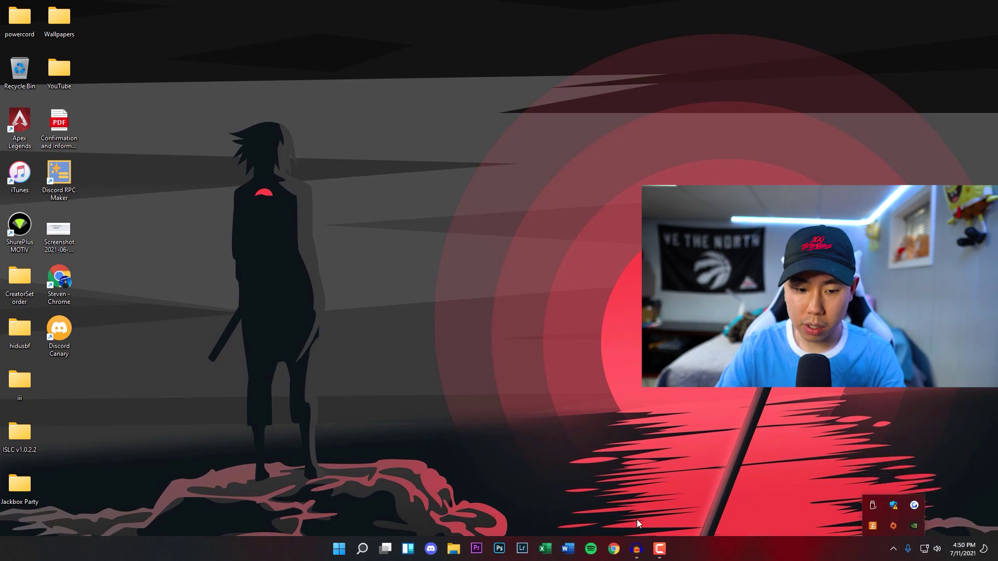
pyautogui.doubleClick(65, 338)
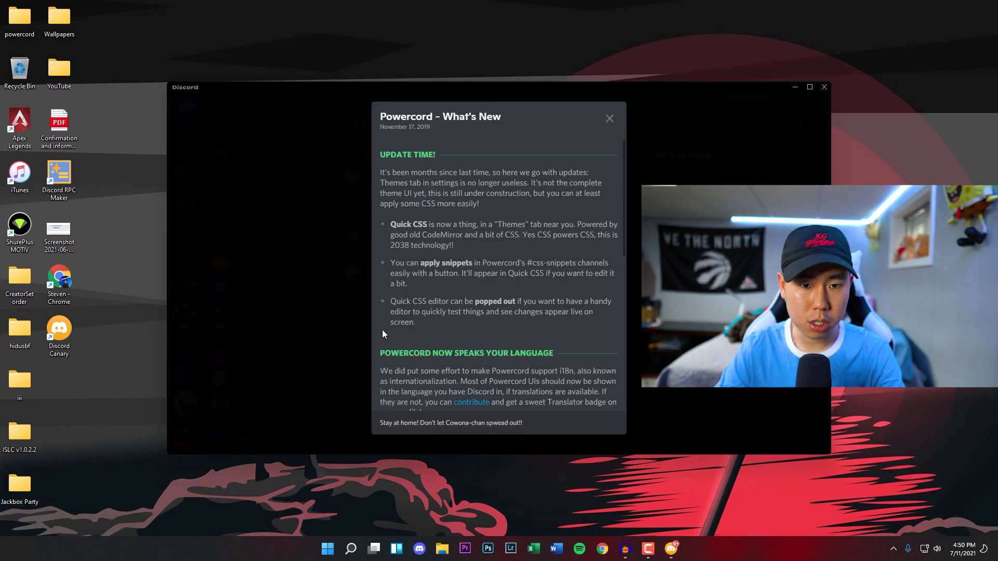
pyautogui.click(609, 120)
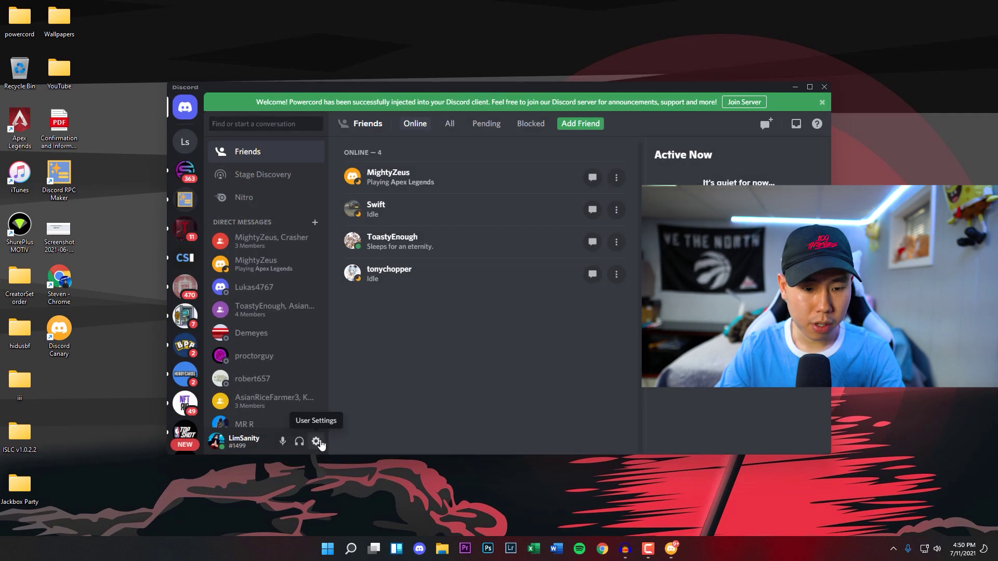
# Step: Open the Powercord Plugins page in Discord's user settings
pyautogui.click(316, 442)
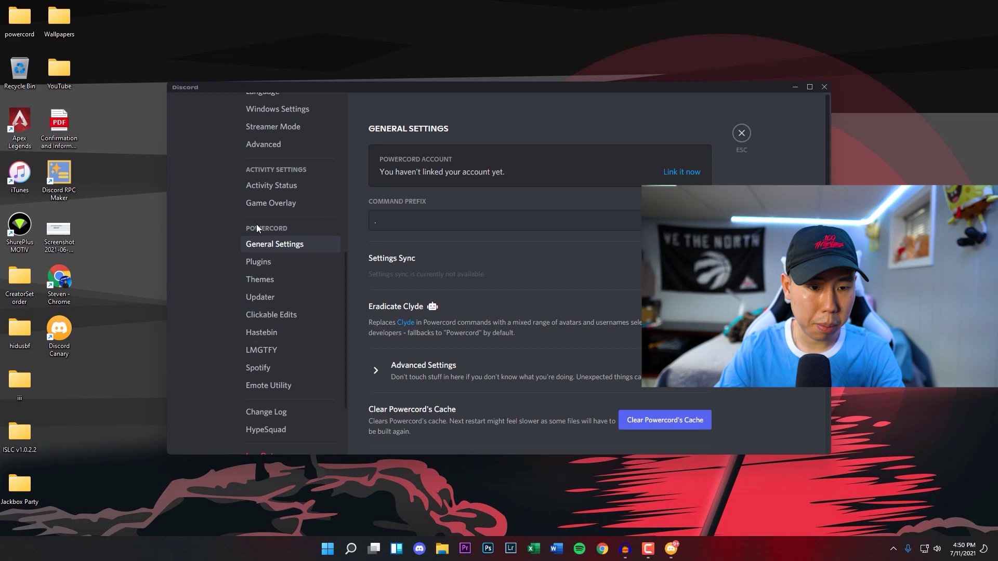
pyautogui.click(264, 265)
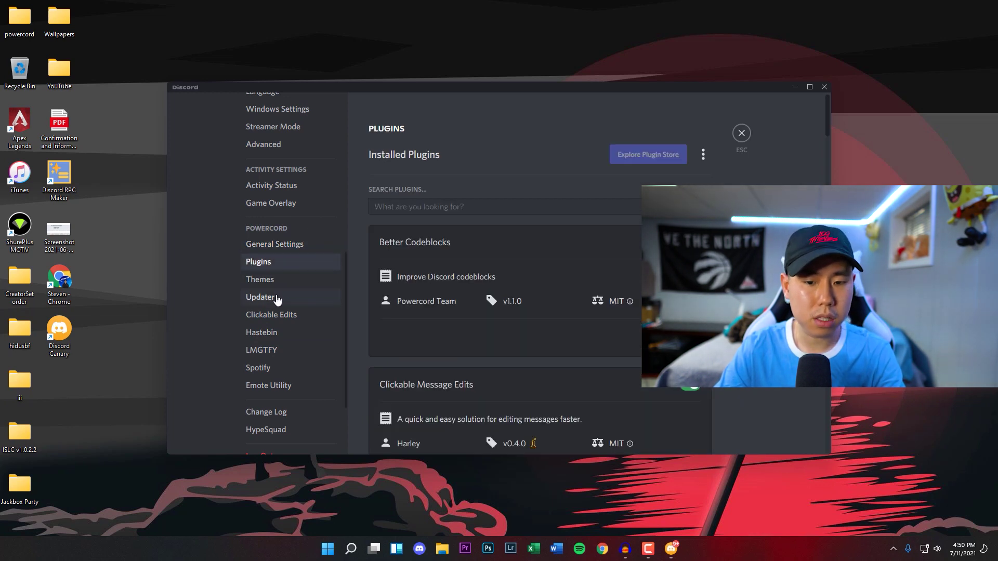